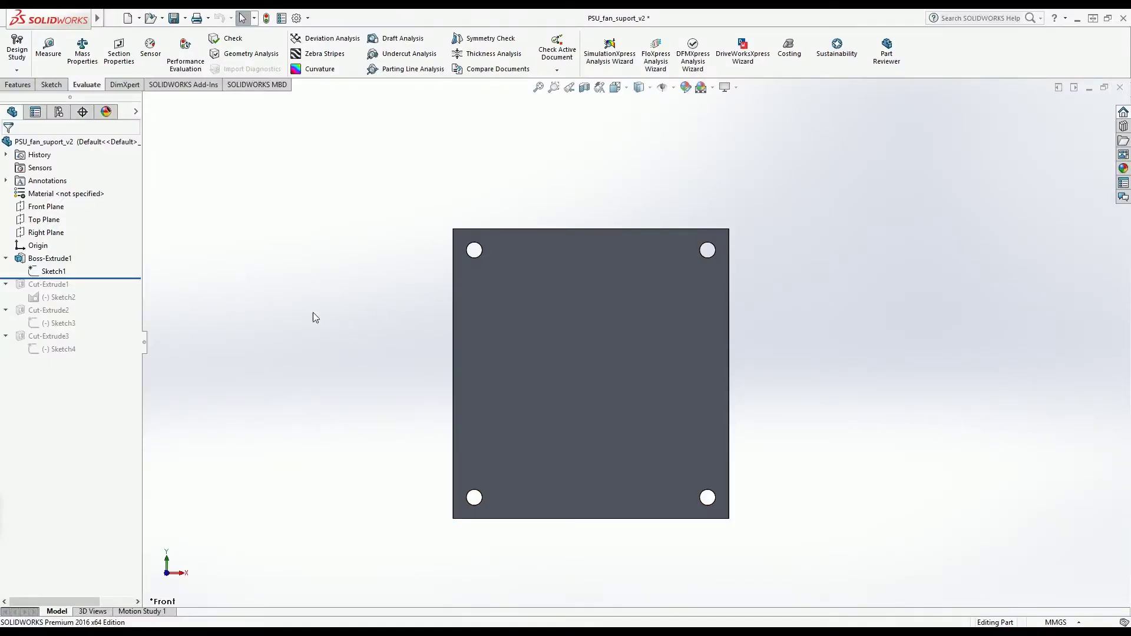
Step: Open the base plate's sketch, Sketch1, to review its outline and hole dimensions, and exit the sketch
click(53, 271)
click(58, 235)
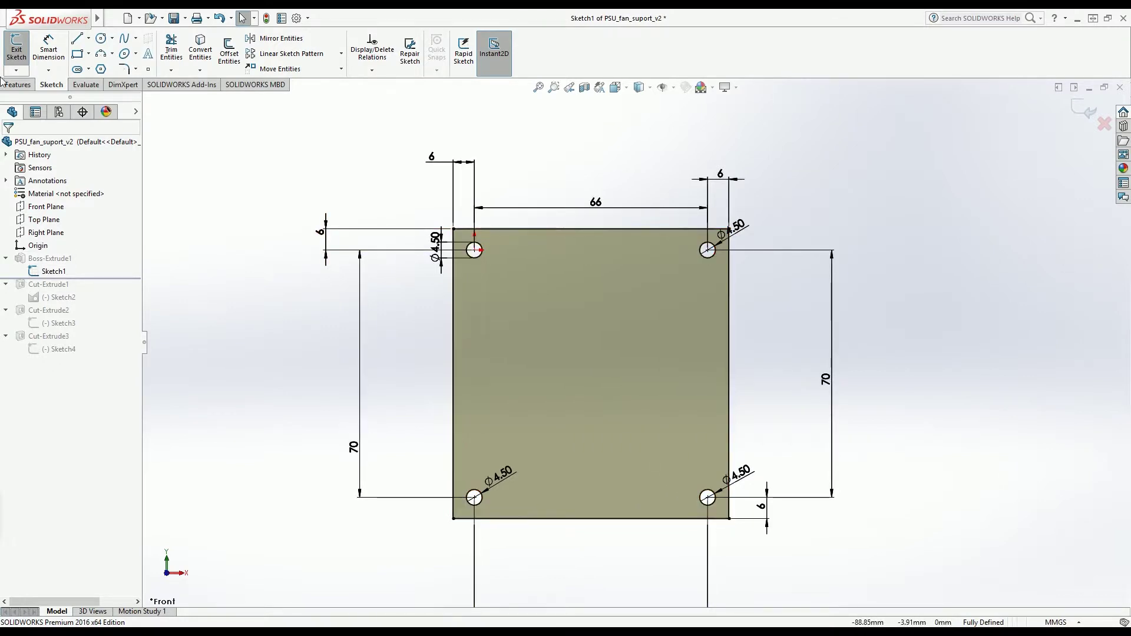
click(24, 50)
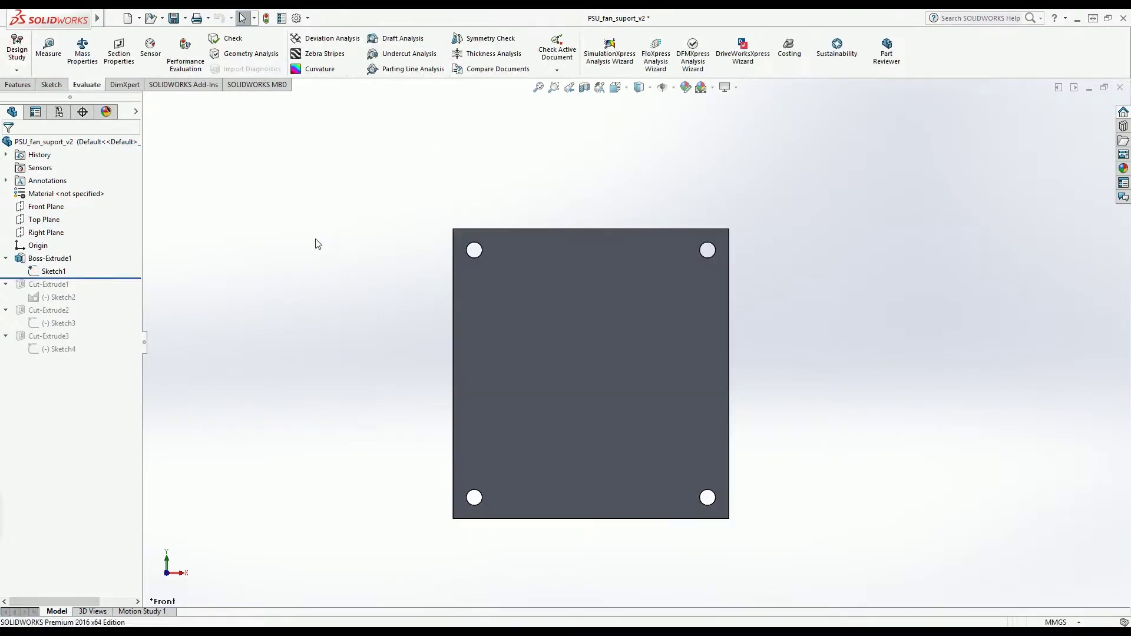
Step: Review the extrusion settings of the base plate, Boss-Extrude1, and return to the front view
middle_drag(371, 305, 477, 306)
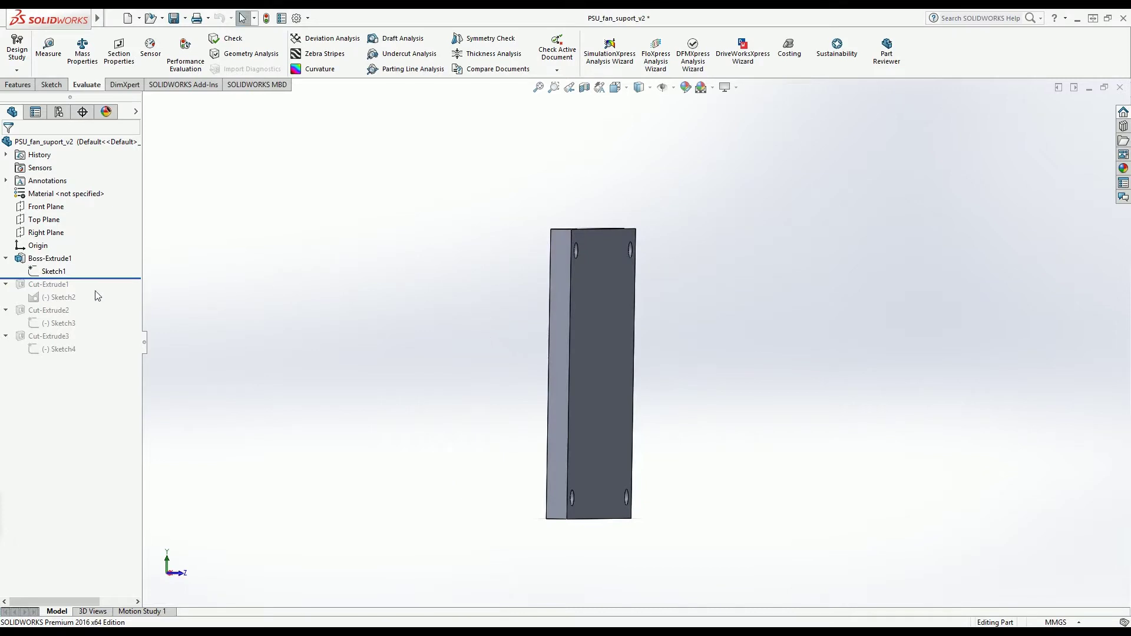
click(45, 259)
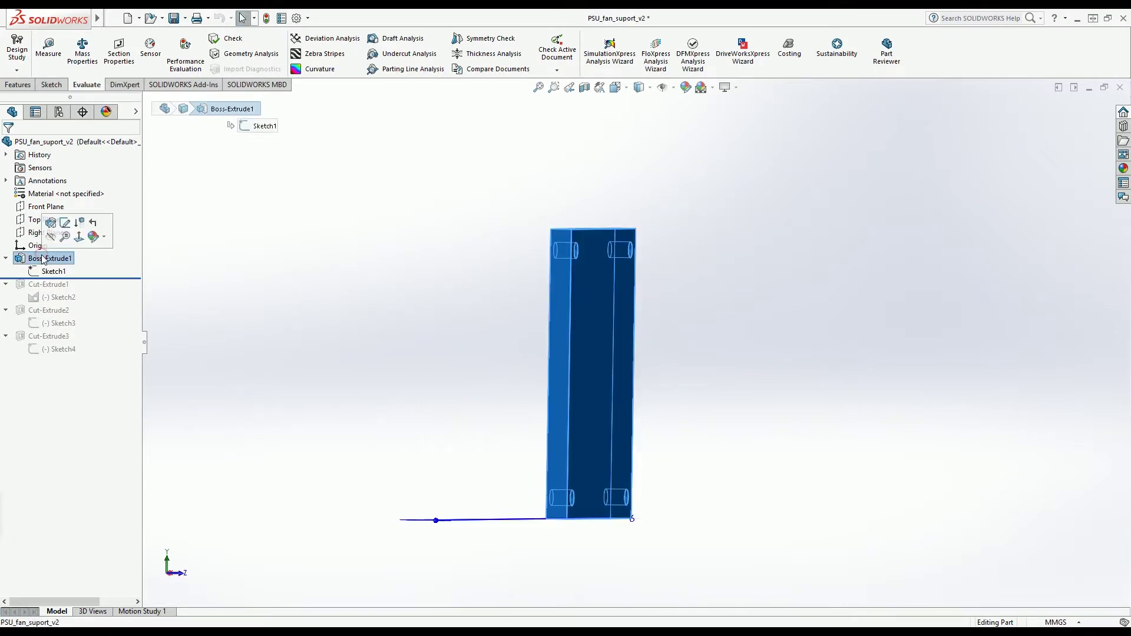
click(51, 224)
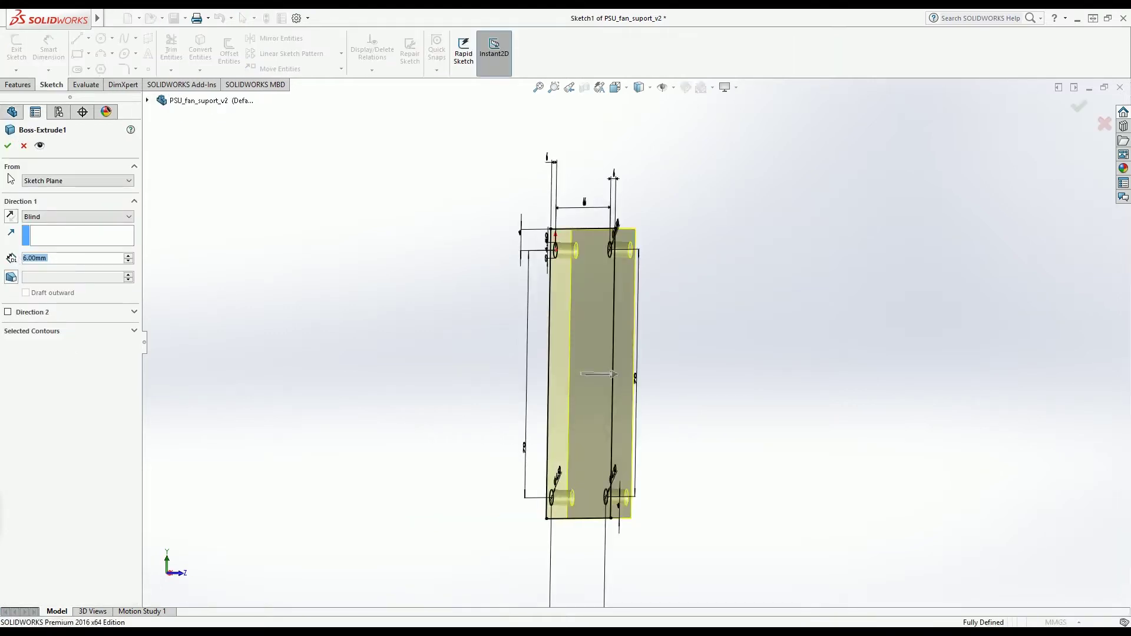
click(7, 145)
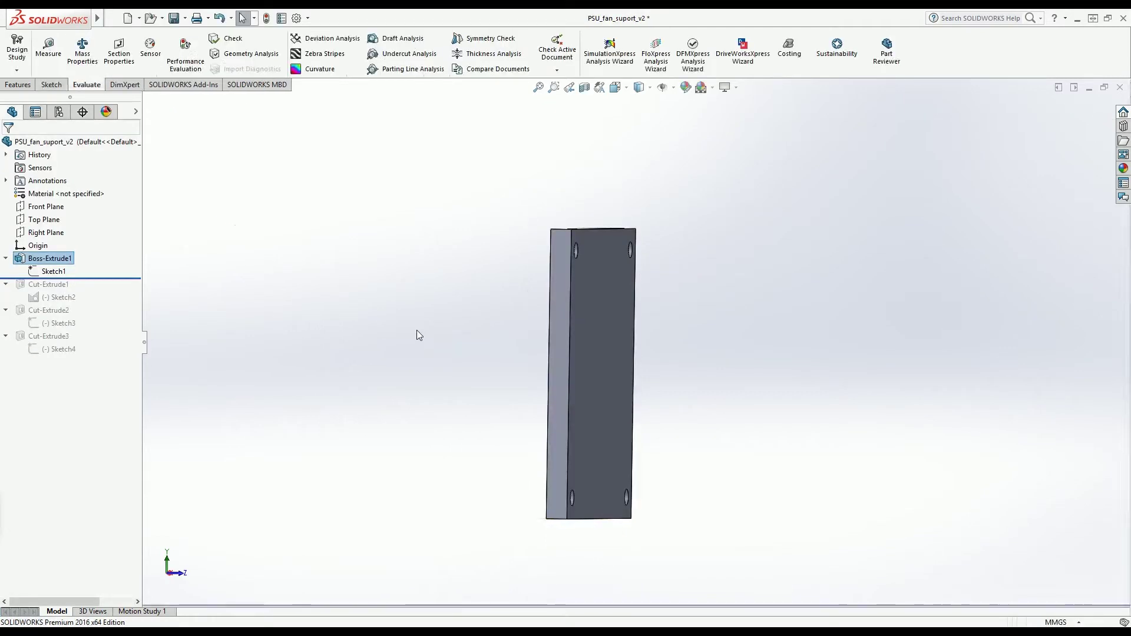
key(ctrl+1)
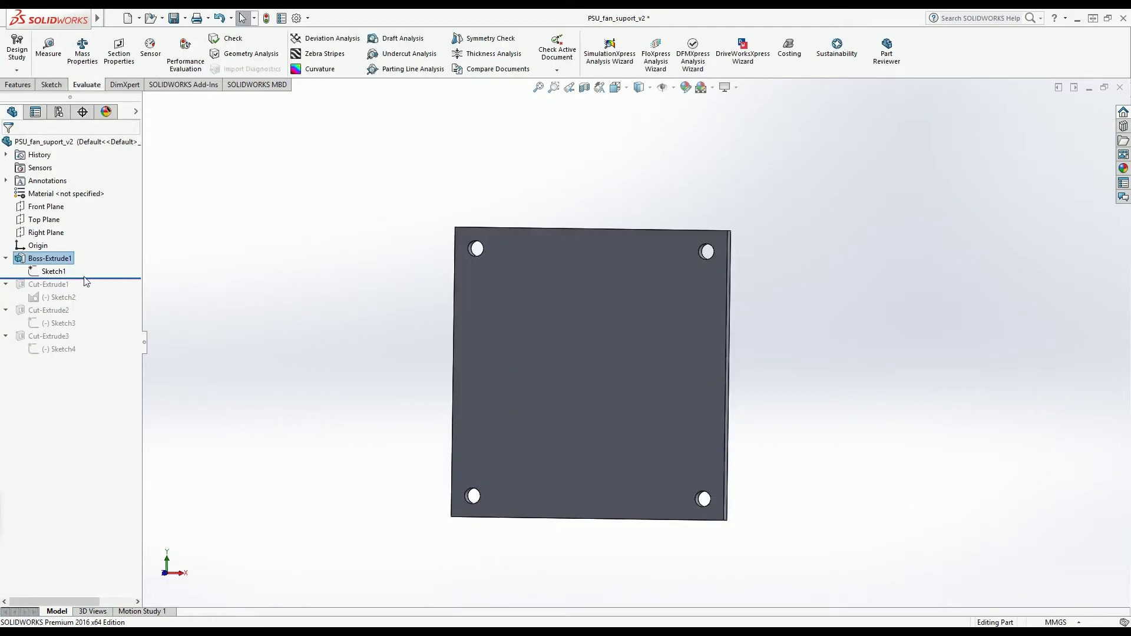
Step: Roll the feature history forward to include Cut-Extrude1 and inspect the four hexagonal nut pockets in the plate
drag(85, 279, 86, 292)
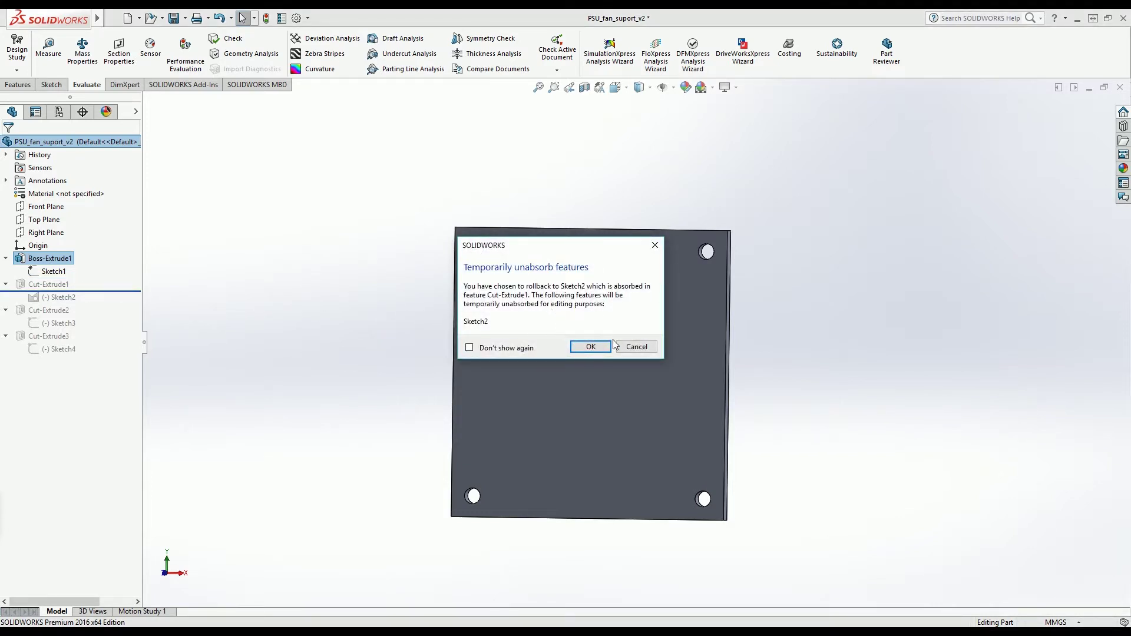
click(630, 348)
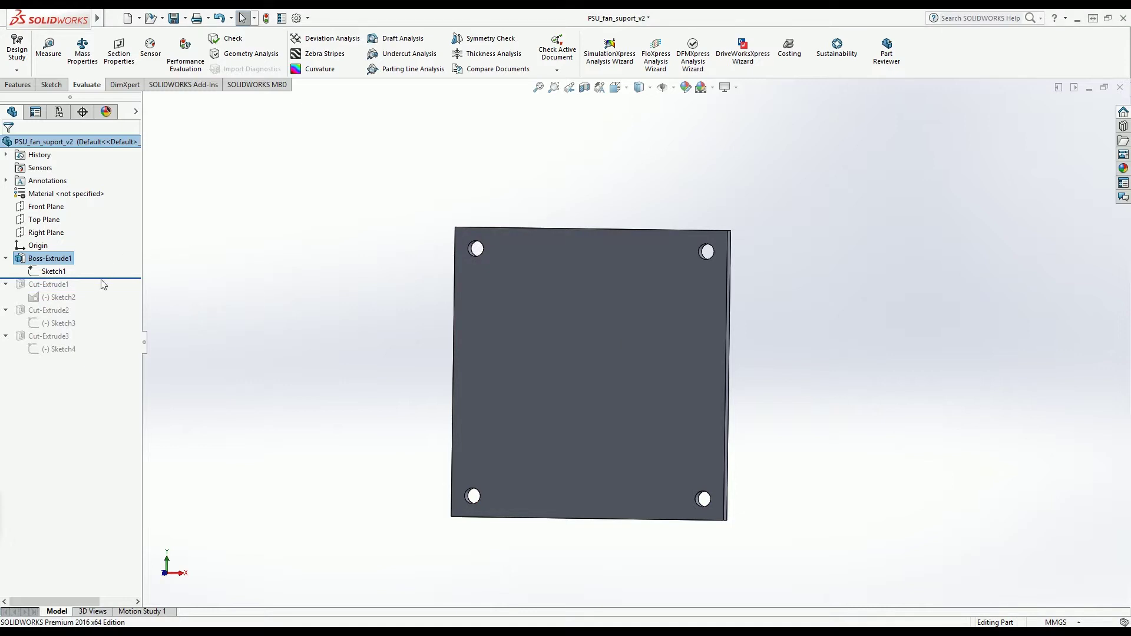
drag(100, 279, 112, 302)
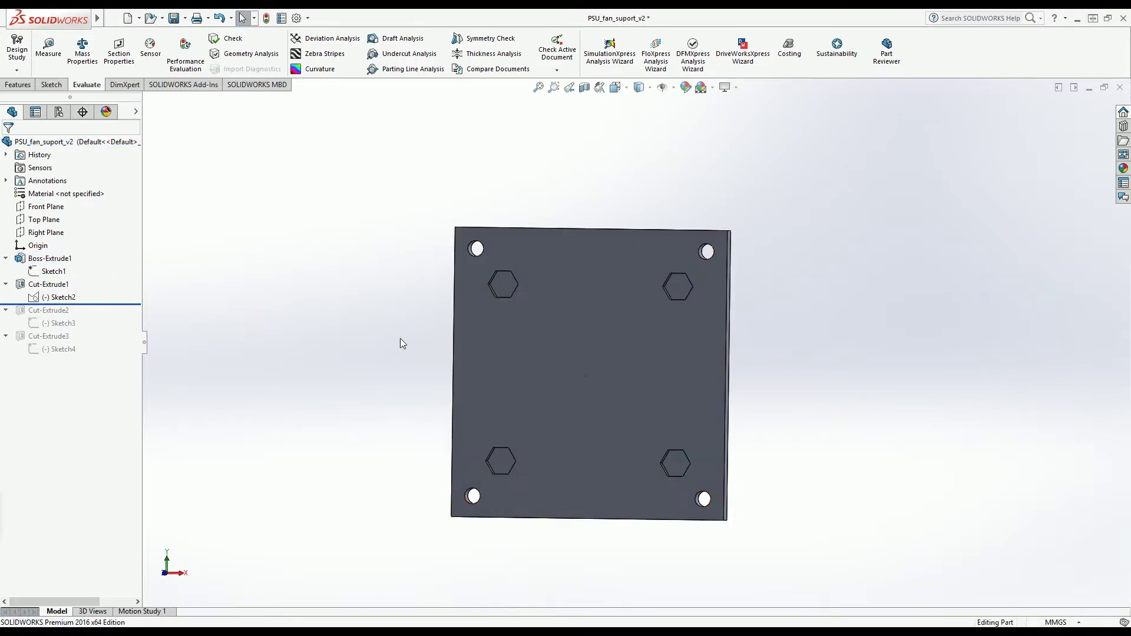
middle_drag(400, 338, 414, 351)
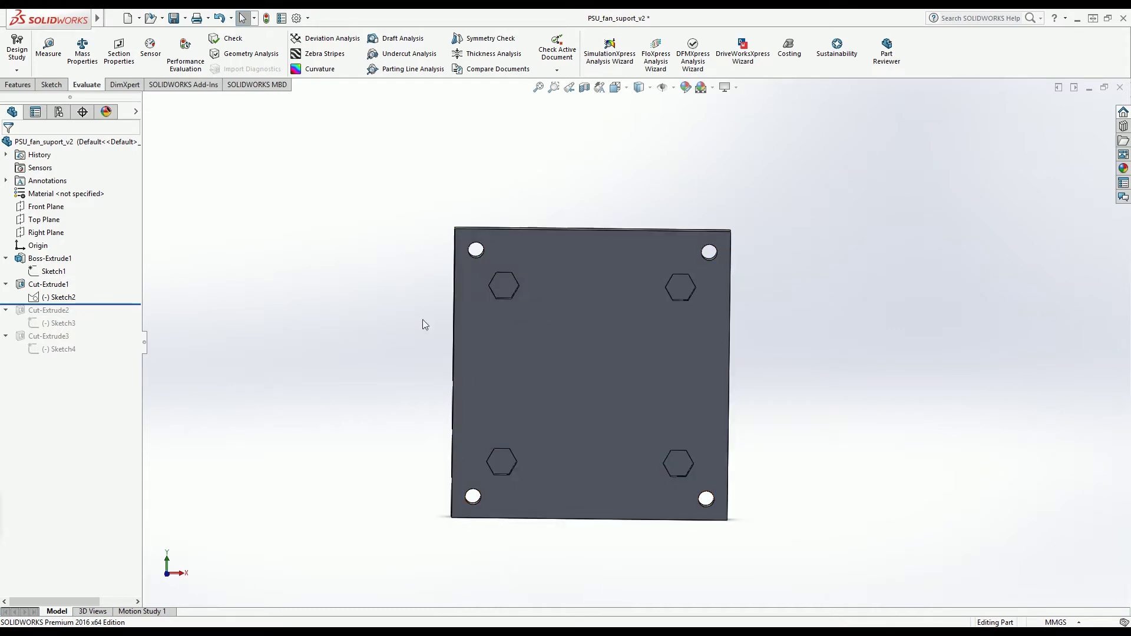
middle_drag(424, 323, 473, 334)
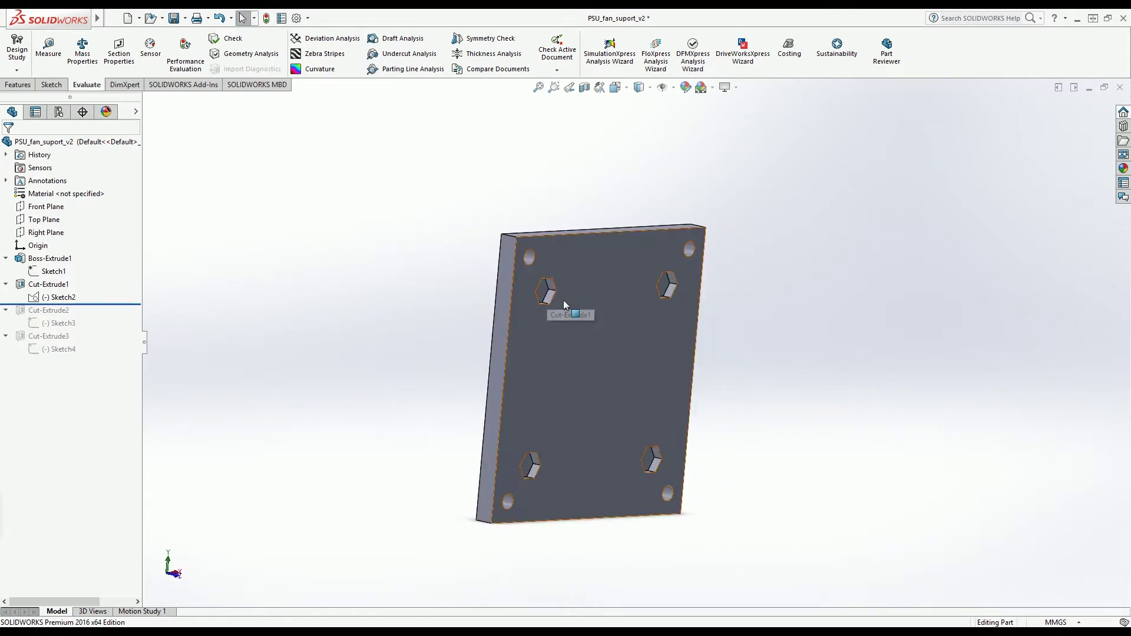
middle_drag(443, 362, 398, 359)
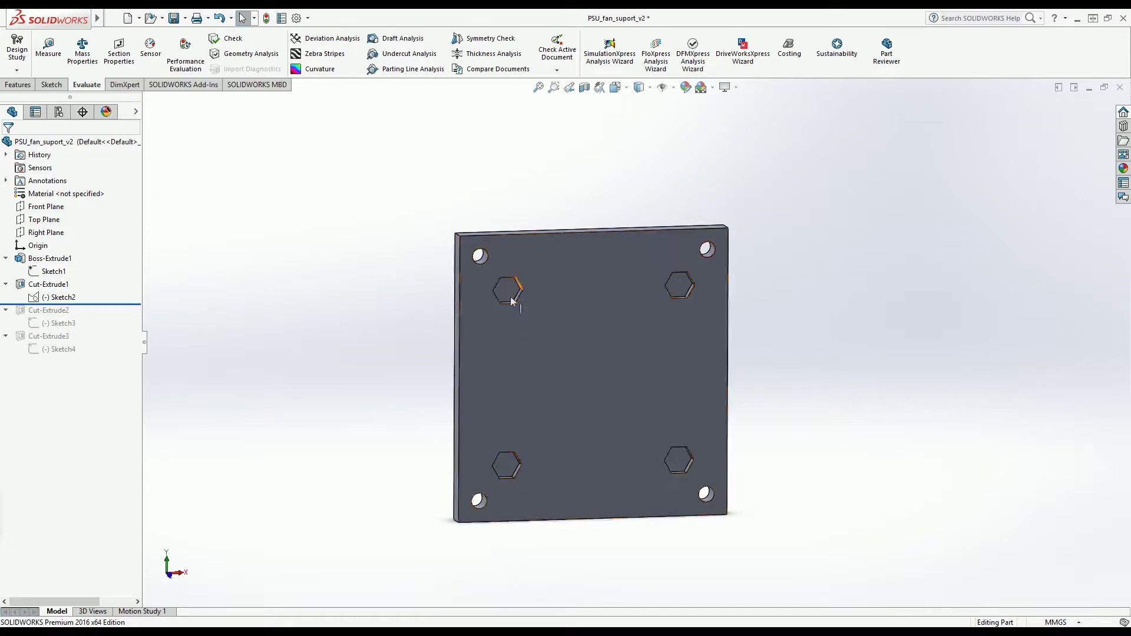
Step: Roll the feature history forward through Cut-Extrude2 and Cut-Extrude3 to restore the screw holes and the large central opening
drag(91, 304, 95, 329)
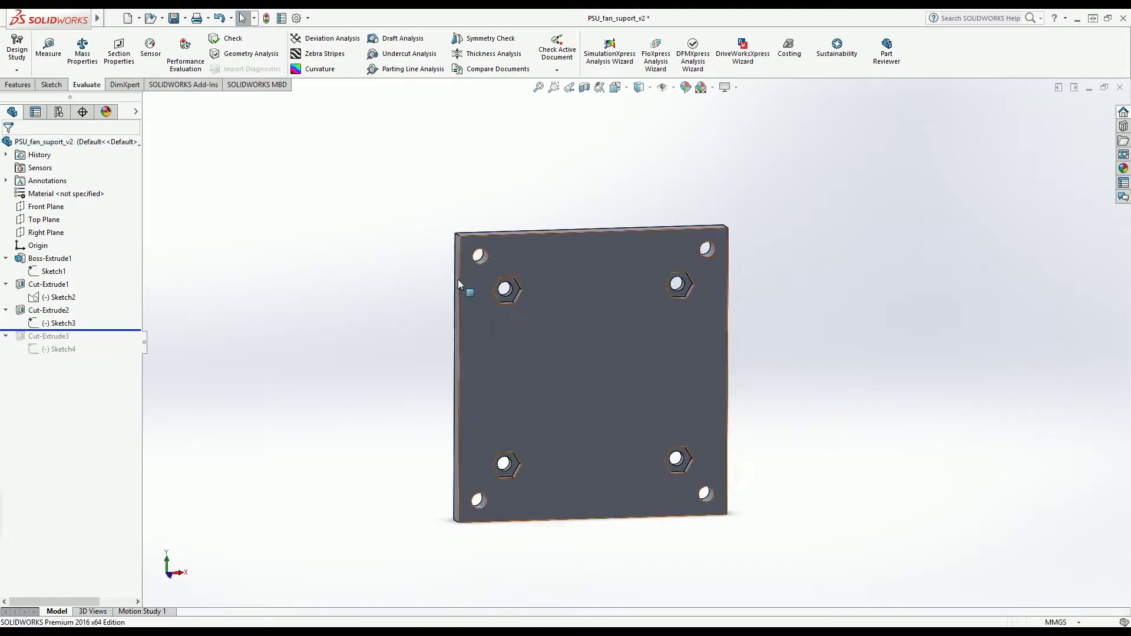
middle_drag(374, 300, 427, 292)
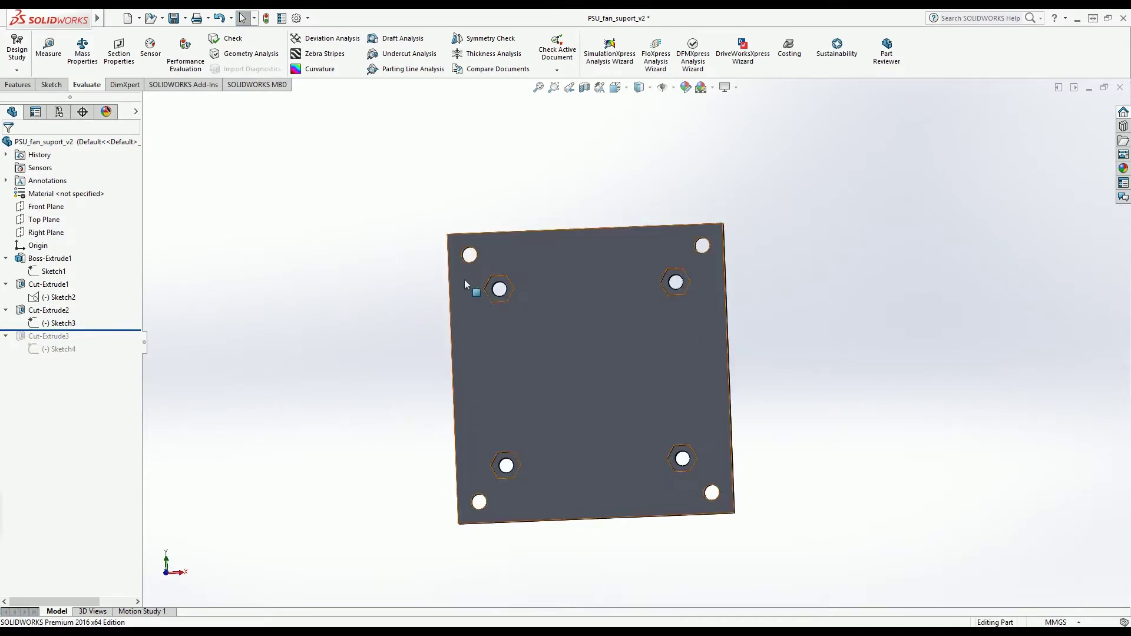
drag(91, 328, 88, 354)
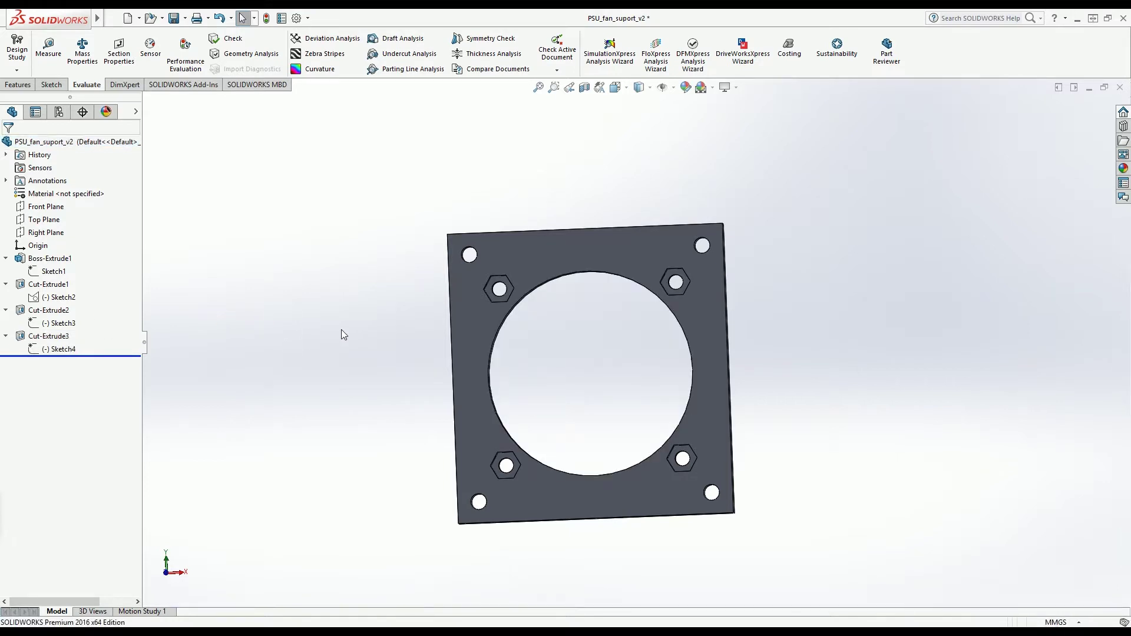
middle_drag(341, 330, 420, 311)
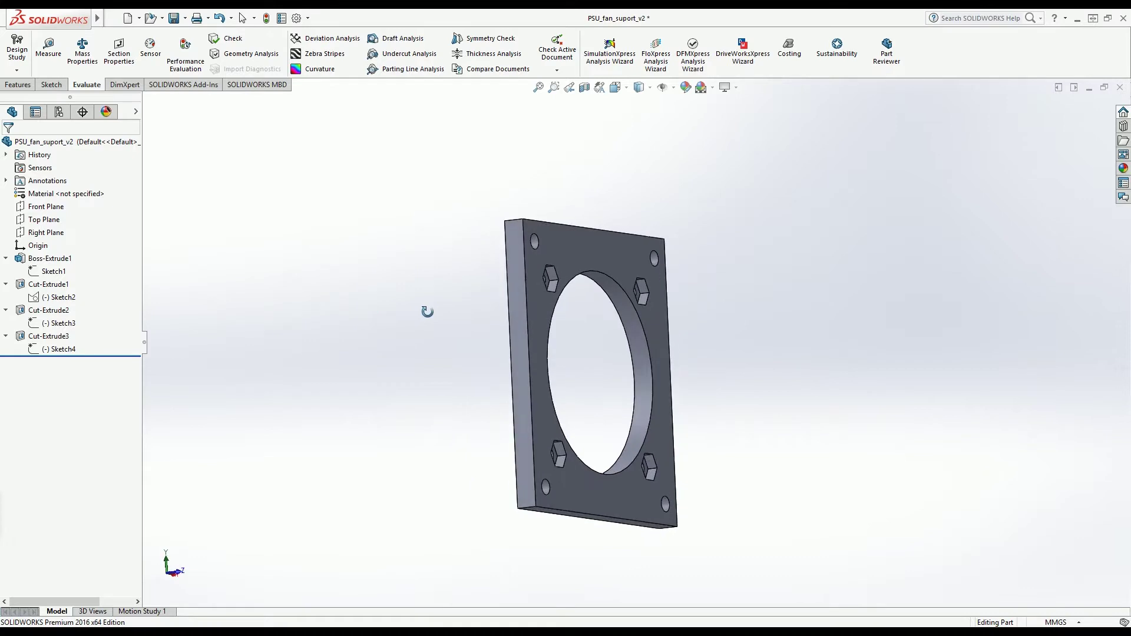
key(Escape)
key(ctrl+1)
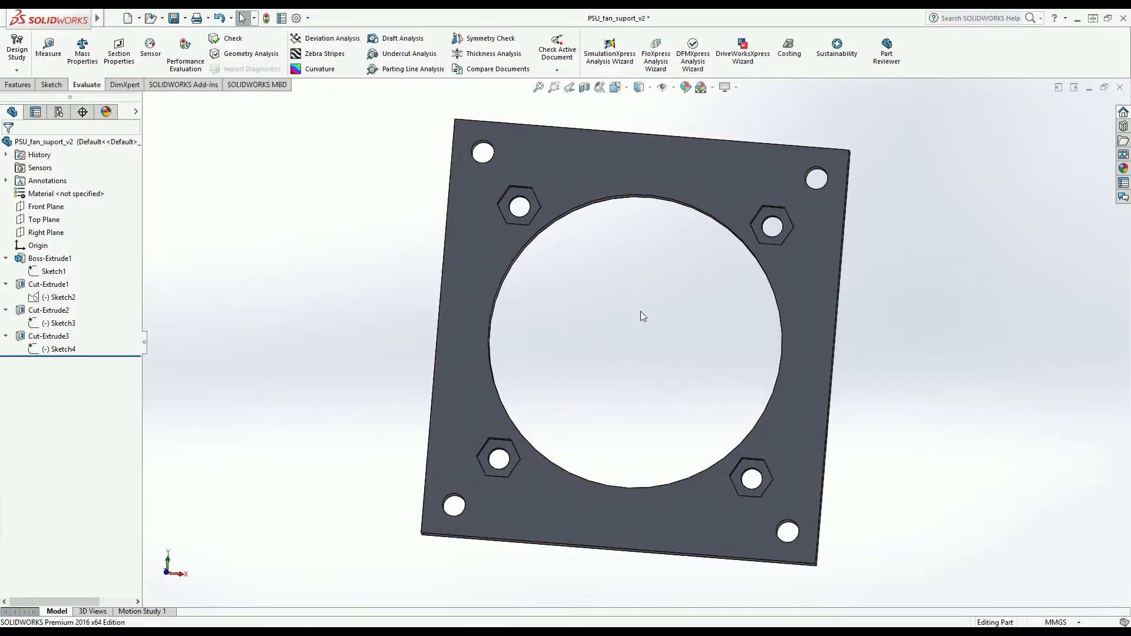
middle_drag(371, 323, 433, 340)
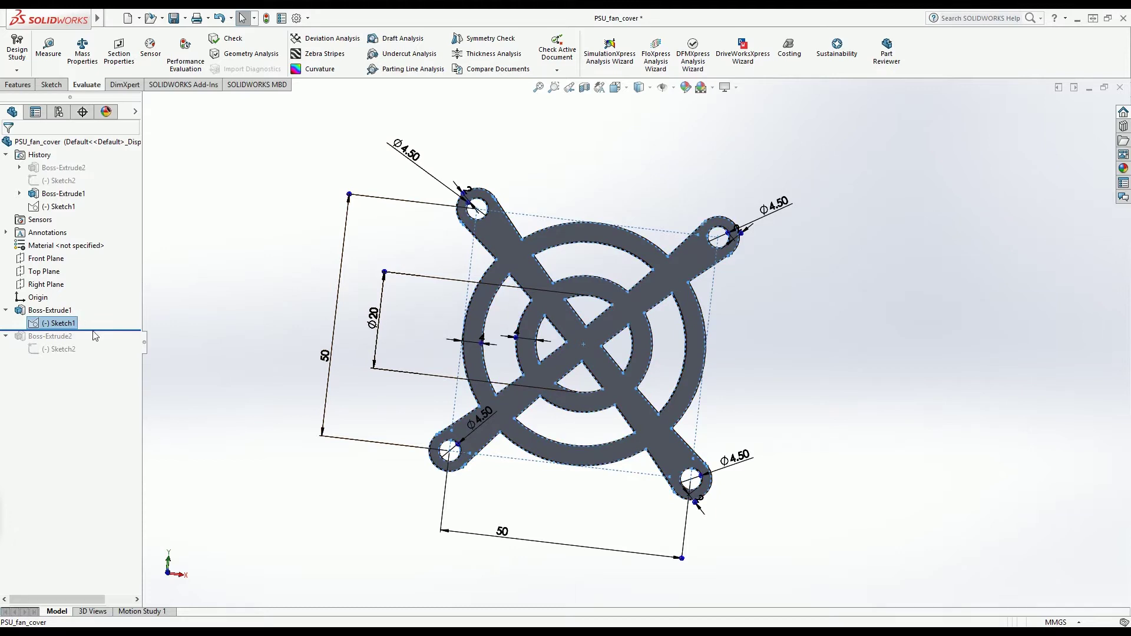
Step: Review the extrusion settings of the fan cover's grille, Boss-Extrude1, and close them
key(ctrl+b)
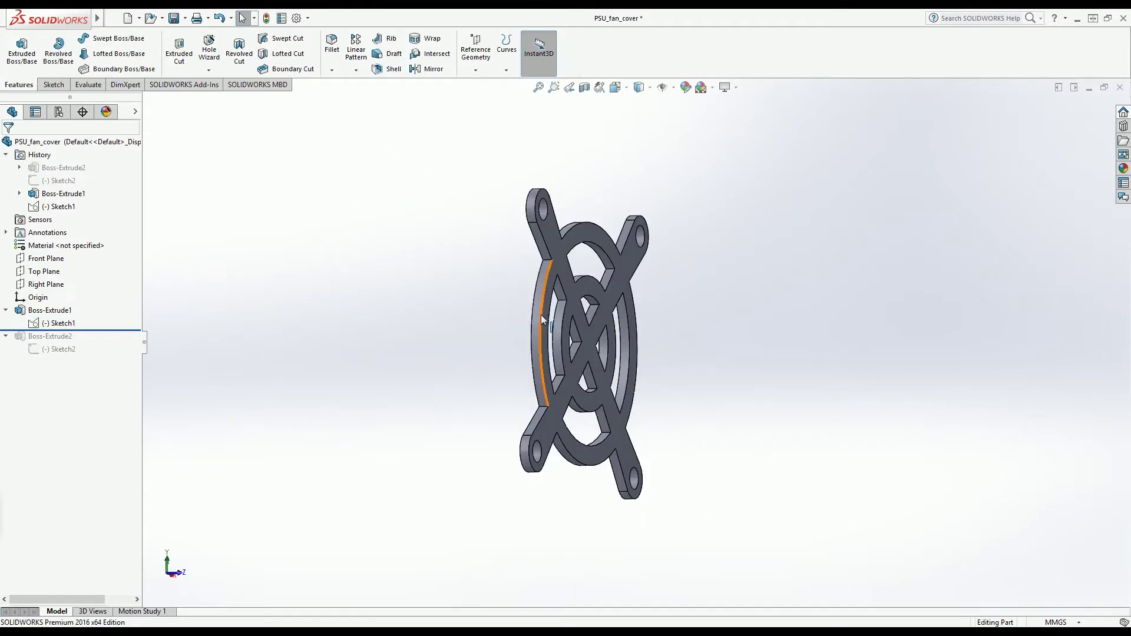
click(35, 316)
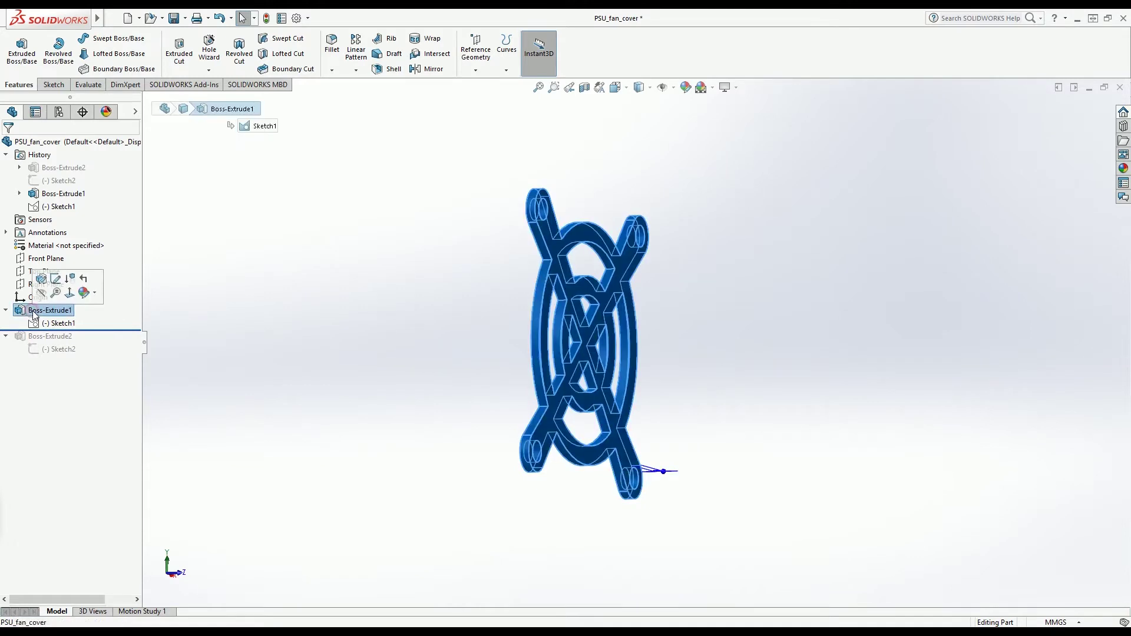
click(40, 279)
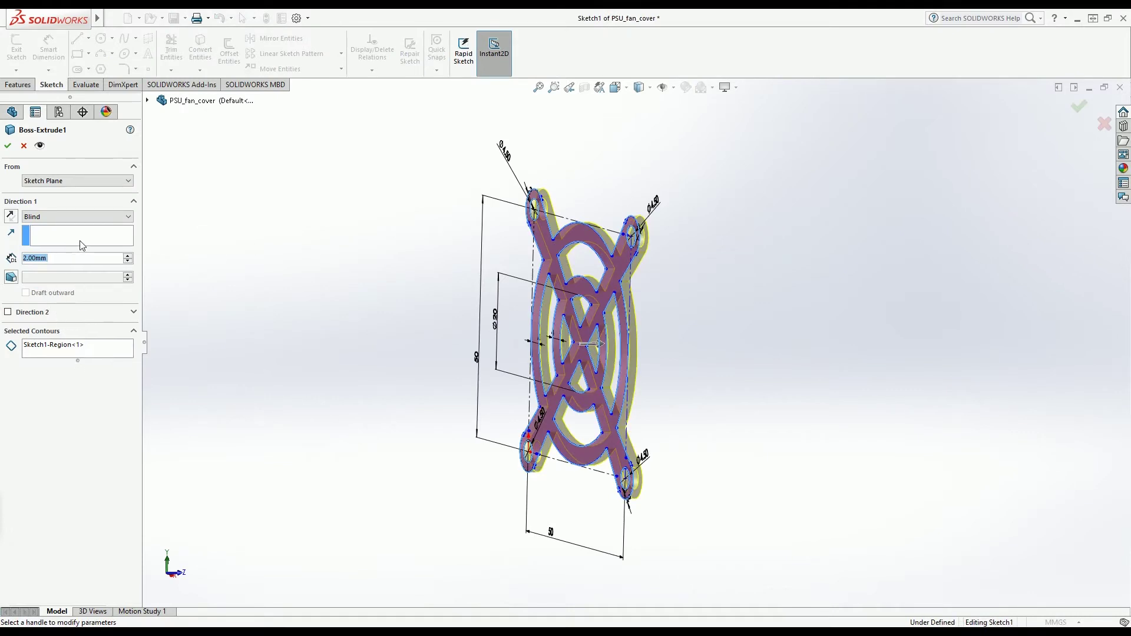
click(8, 146)
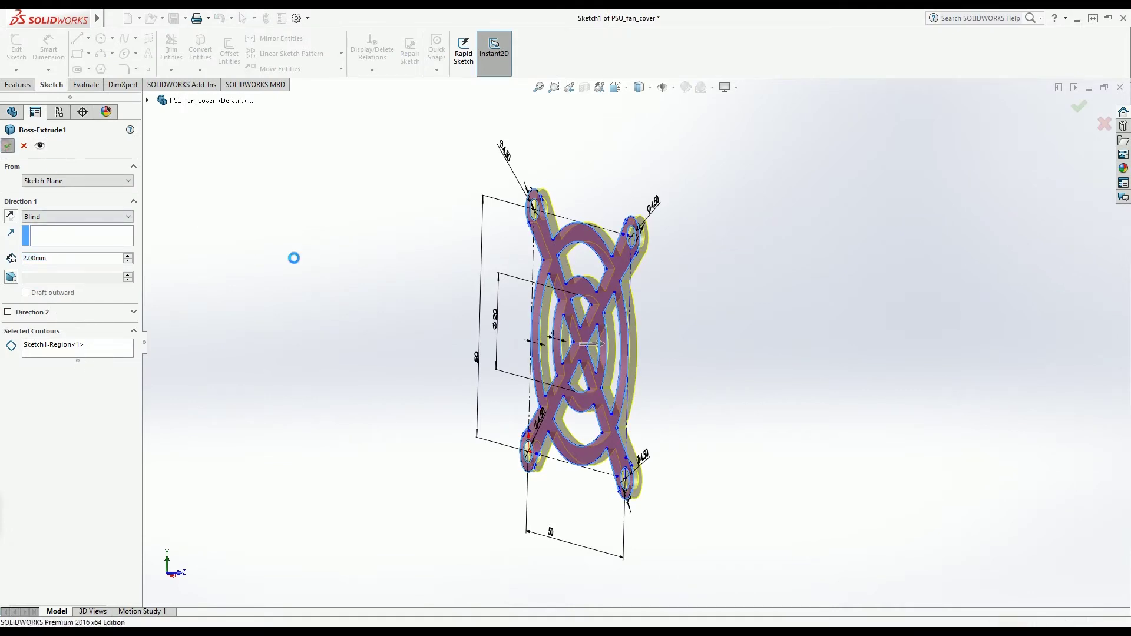
middle_drag(430, 359, 370, 378)
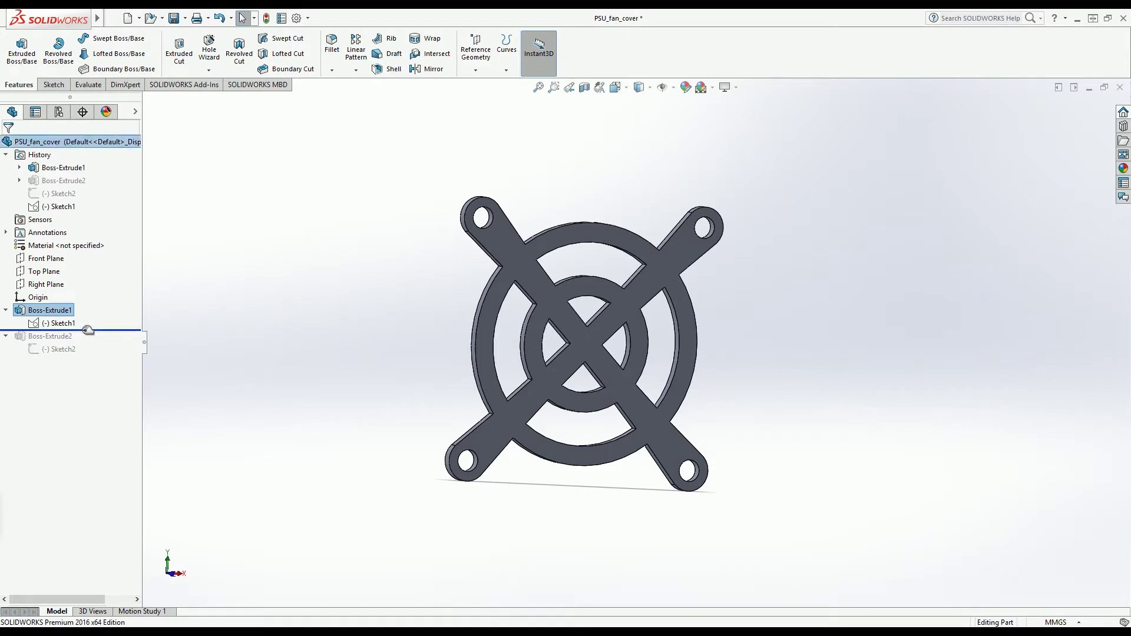
Step: Roll the fan cover's history forward to include Boss-Extrude2 and inspect the raised rings around the four mounting holes
drag(87, 329, 92, 354)
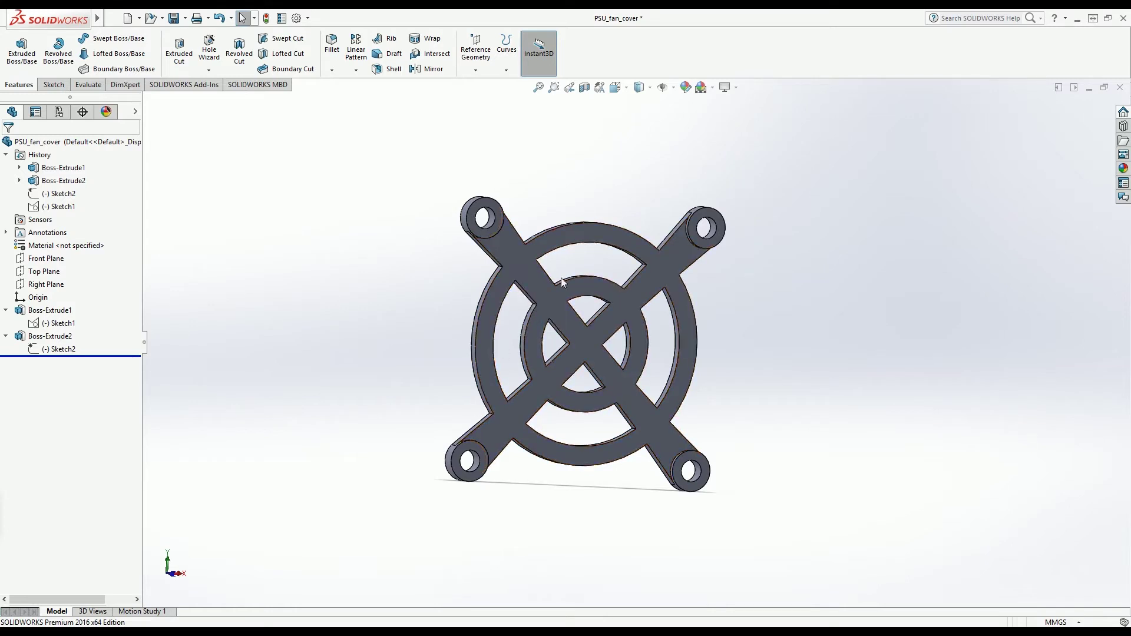
middle_drag(417, 352, 489, 302)
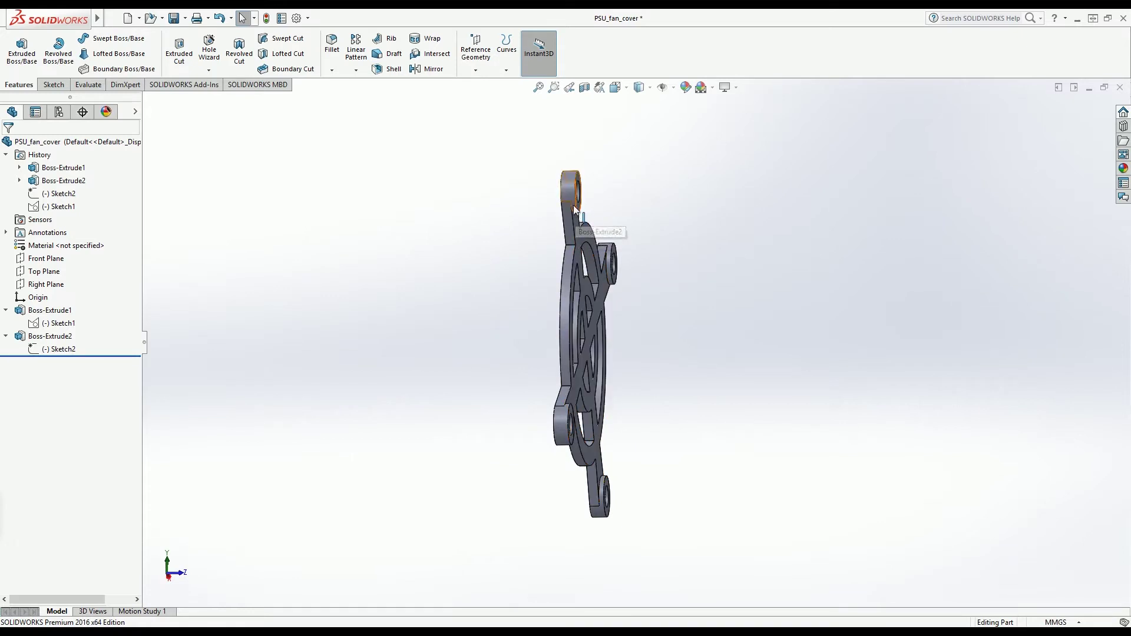
middle_drag(524, 238, 595, 394)
scroll(624, 354, down, 10)
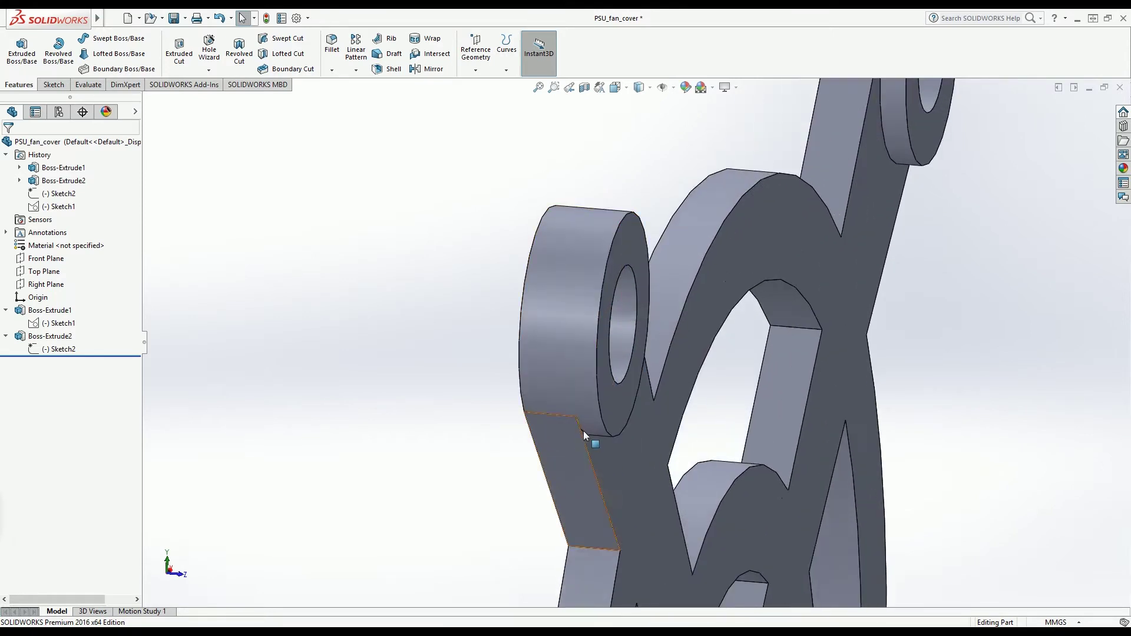
scroll(427, 384, up, 6)
middle_drag(444, 376, 503, 361)
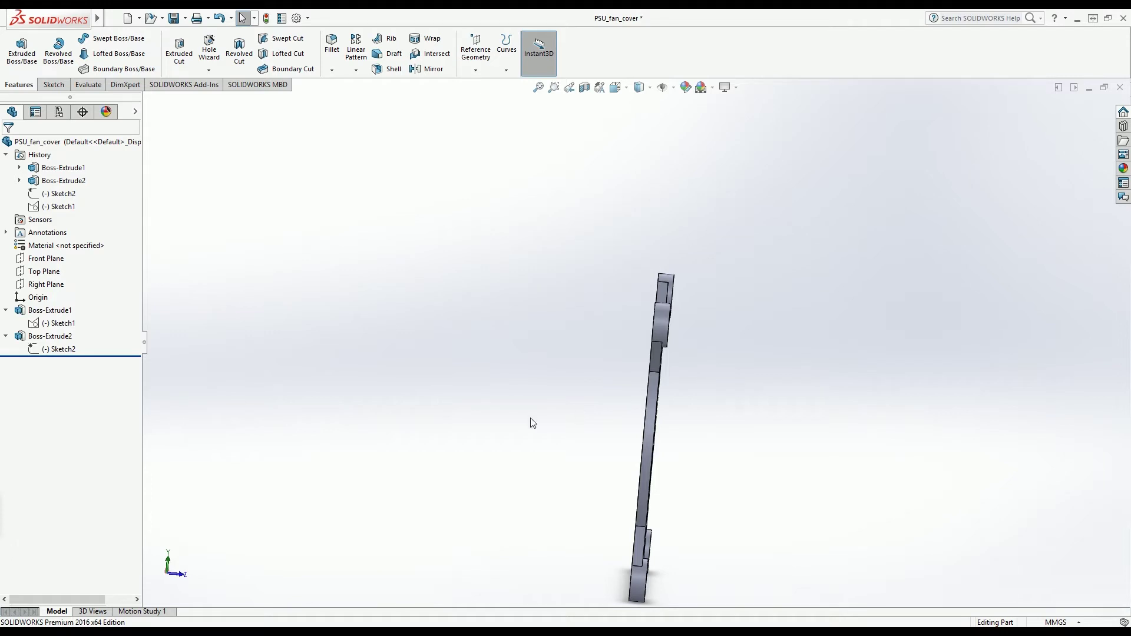
middle_drag(561, 398, 526, 398)
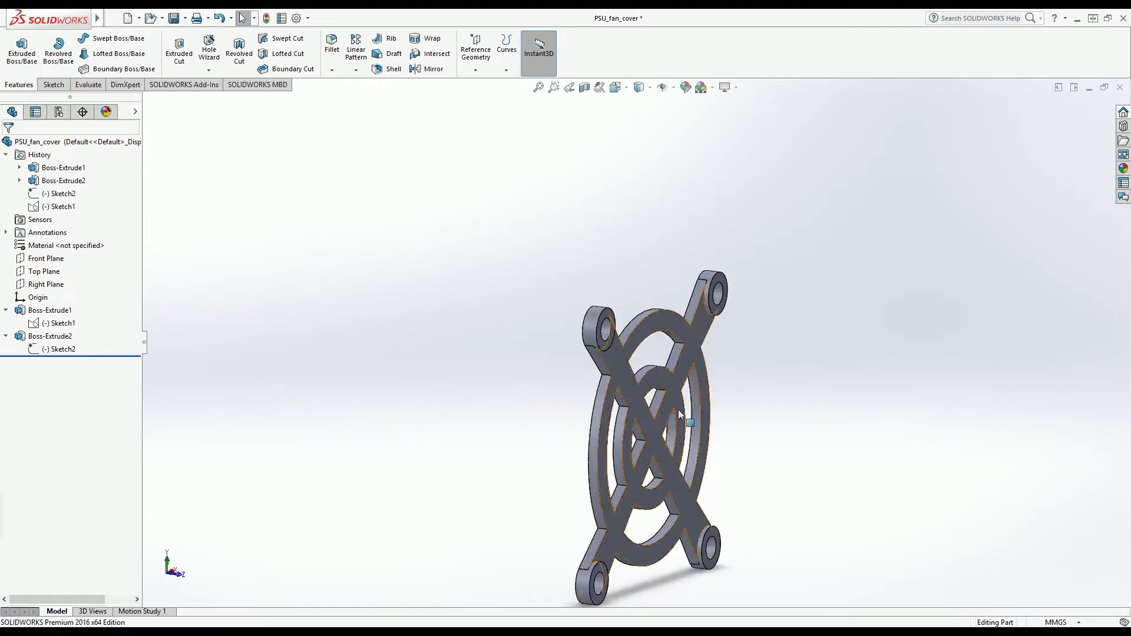